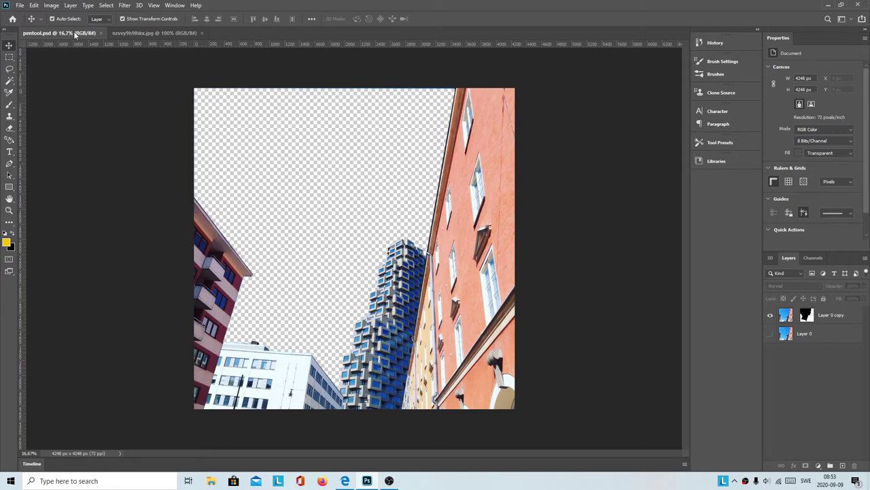
- Drag the cloudy sky .jpg image onto the pentool.psd document as a new layer
left_click(152, 33)
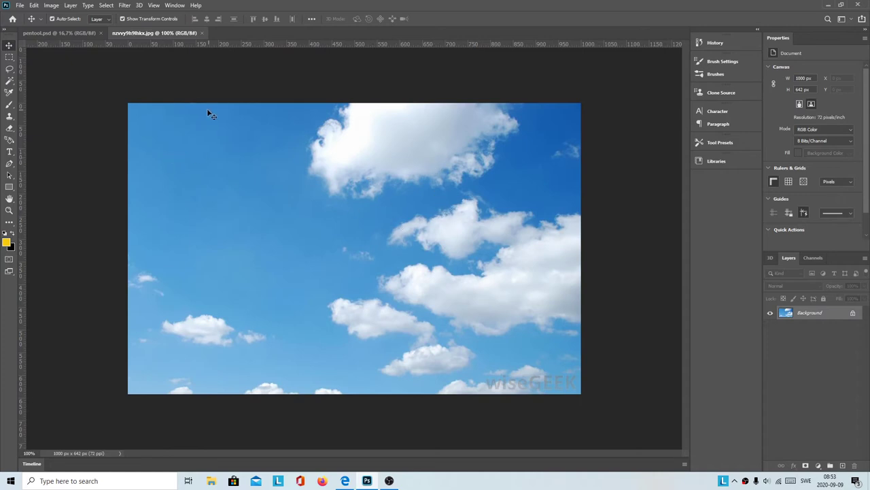
left_click(61, 34)
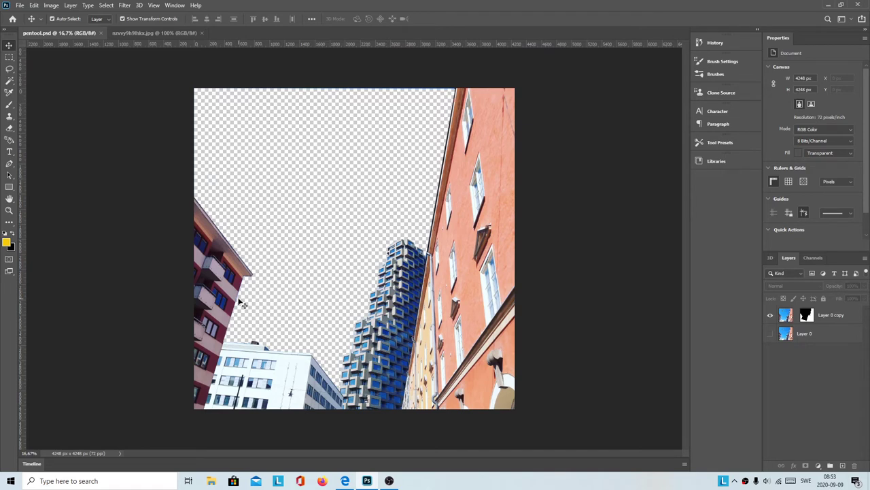
left_click(143, 34)
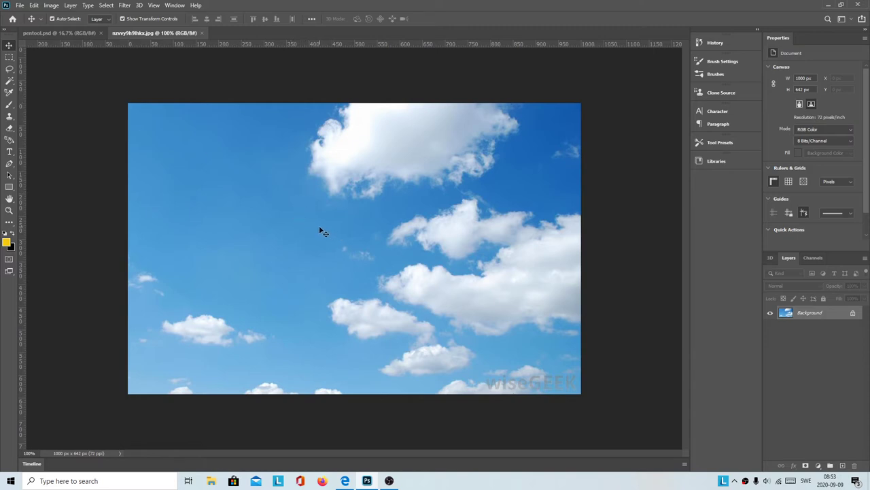
left_click_drag(308, 222, 299, 194)
left_click_drag(298, 196, 80, 32)
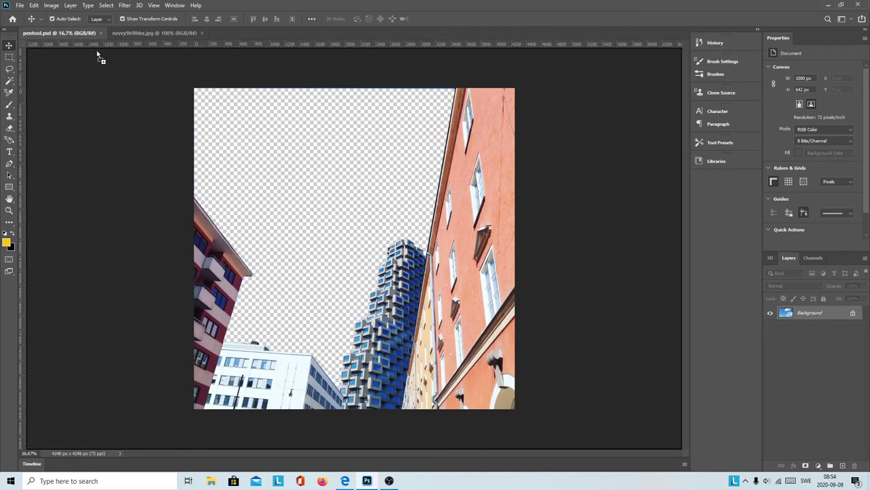
left_click_drag(80, 33, 330, 252)
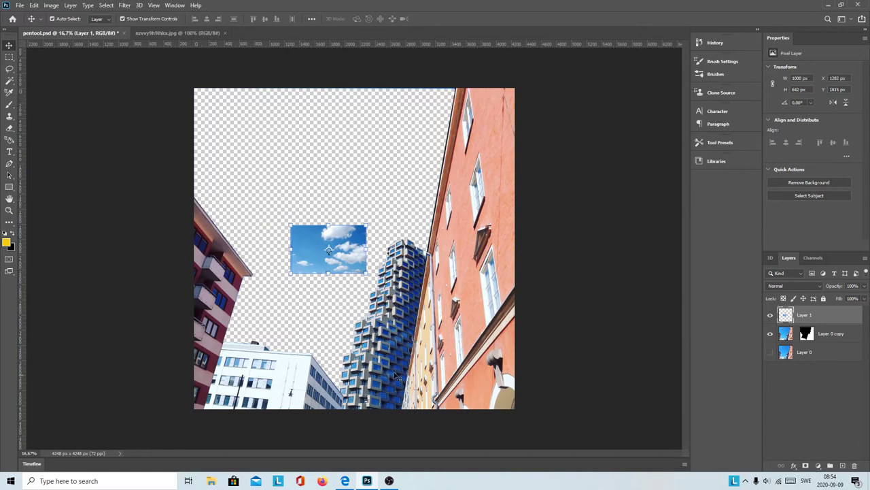
- Drop the 1000 × 642 px sky in as Layer 1, select it, and open the Layers flyout menu
left_click(530, 256)
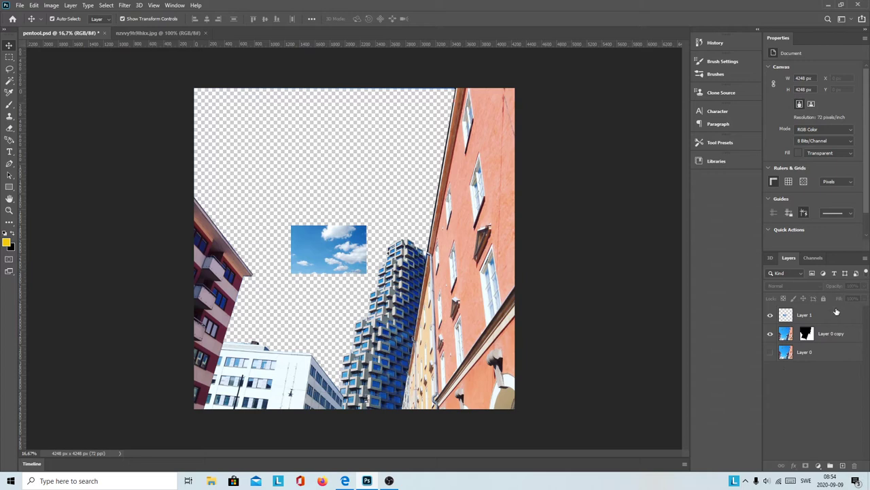
left_click(791, 316)
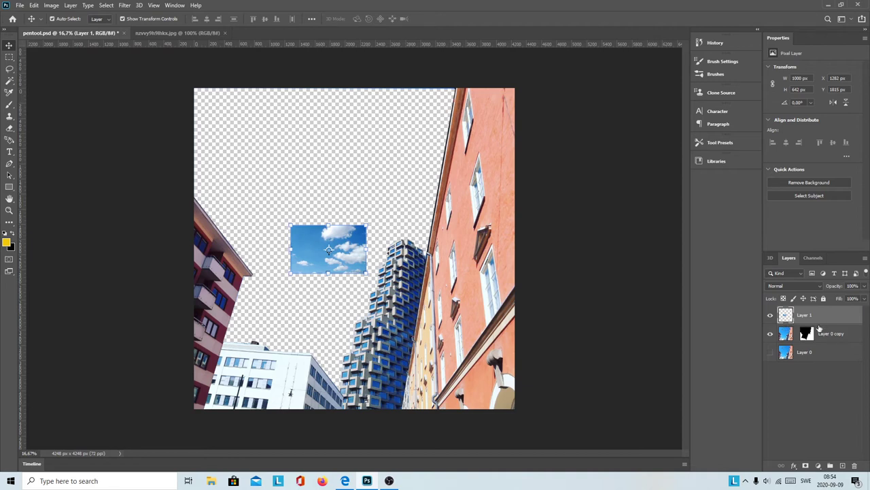
left_click(865, 261)
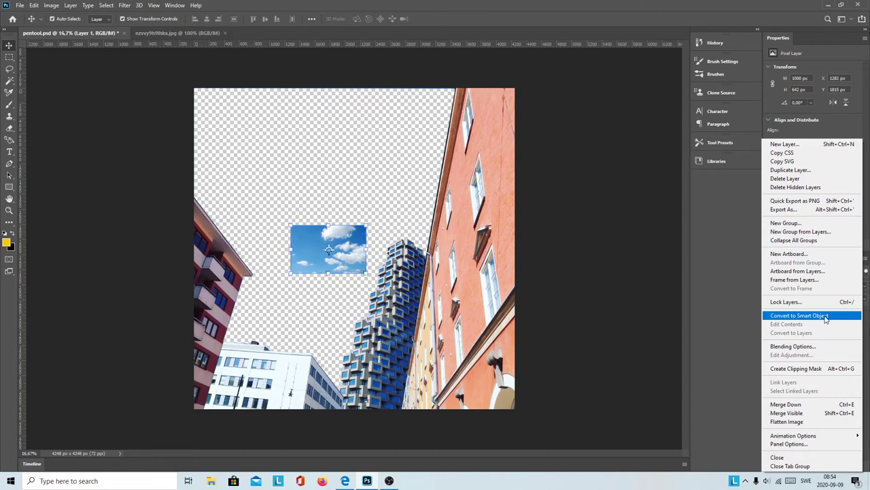
- Convert Layer 1 to an embedded smart object and nudge it right to X 1480 px
left_click(826, 317)
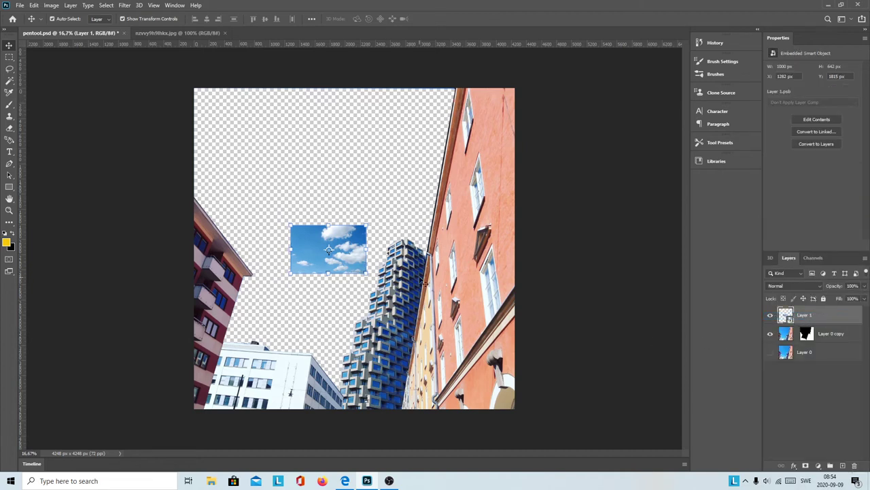
left_click_drag(333, 244, 350, 245)
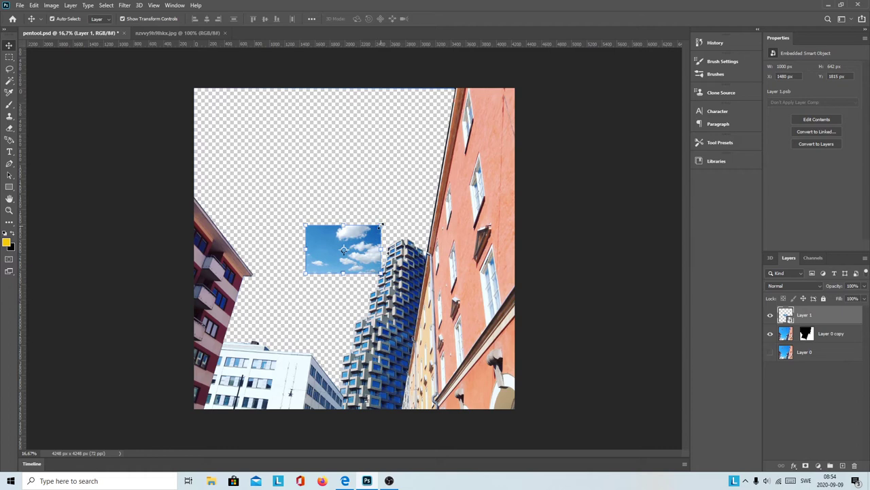
- Scale the sky smart object to about 706.70% so it covers the entire canvas
left_click_drag(382, 226, 536, 125)
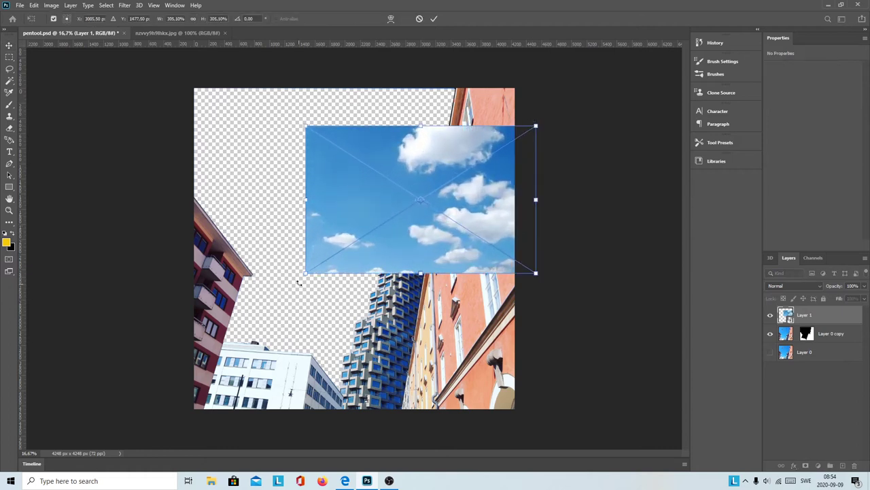
left_click_drag(307, 271, 143, 376)
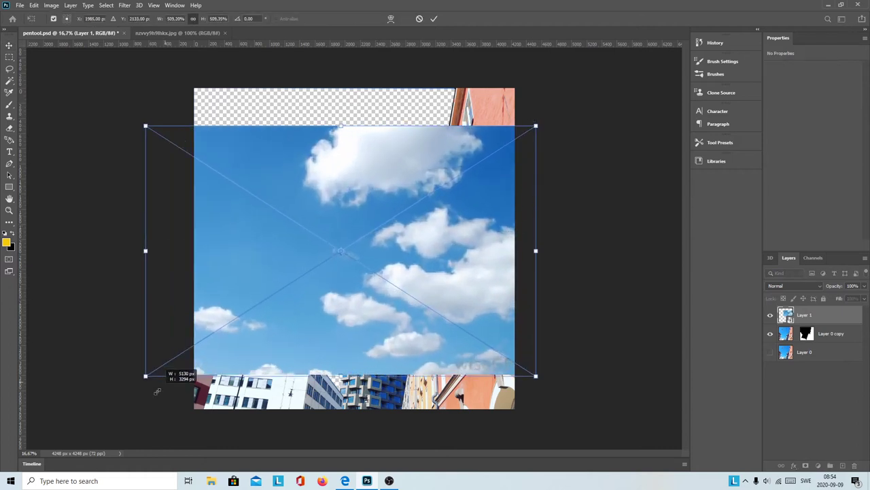
left_click_drag(536, 376, 594, 414)
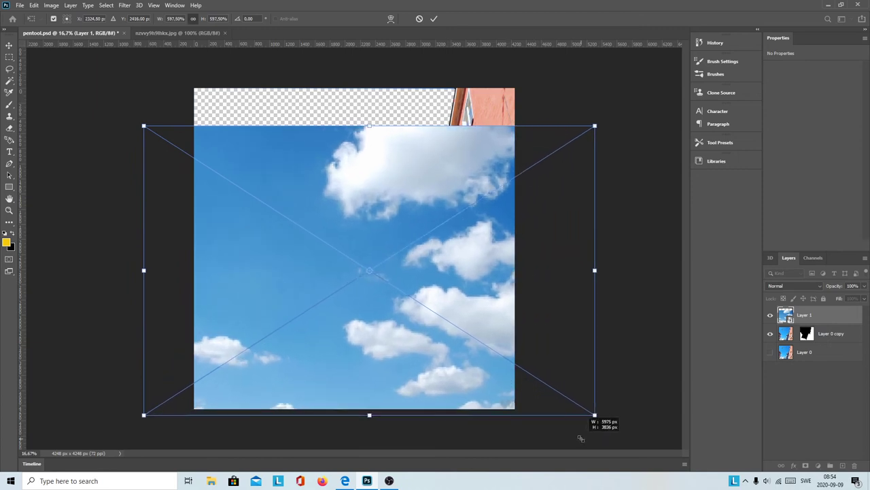
left_click_drag(367, 125, 368, 72)
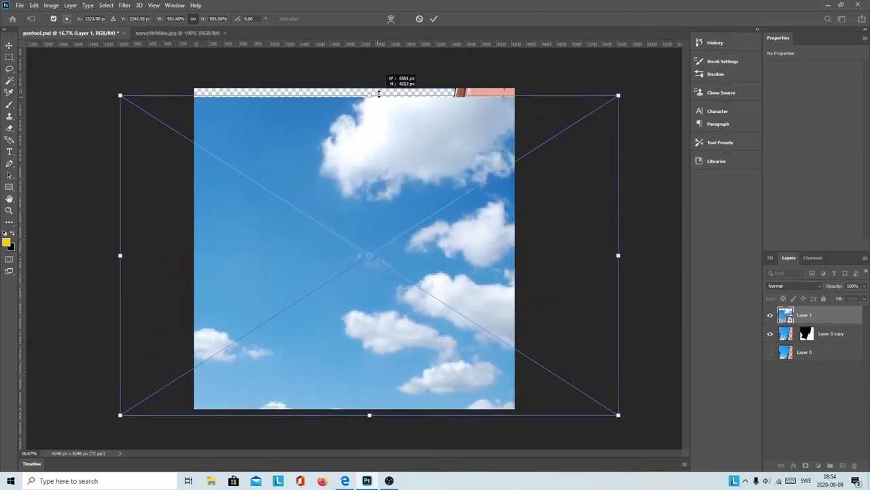
left_click_drag(387, 132, 304, 200)
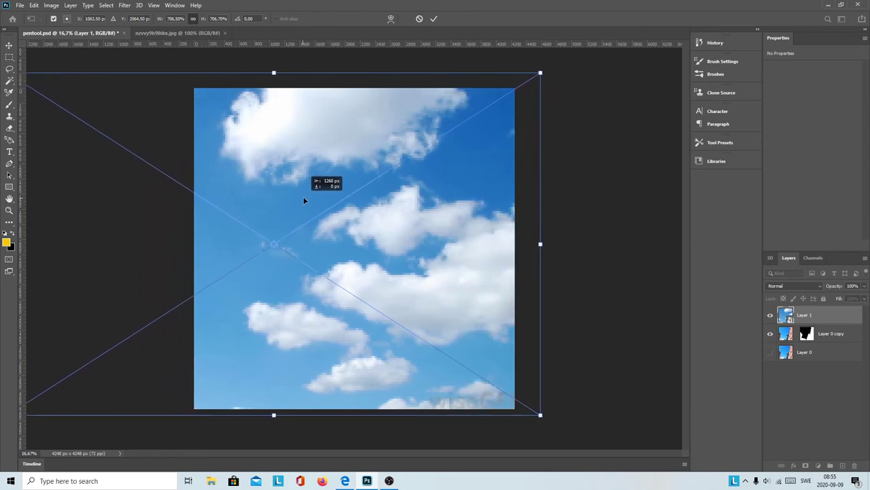
left_click_drag(303, 200, 304, 201)
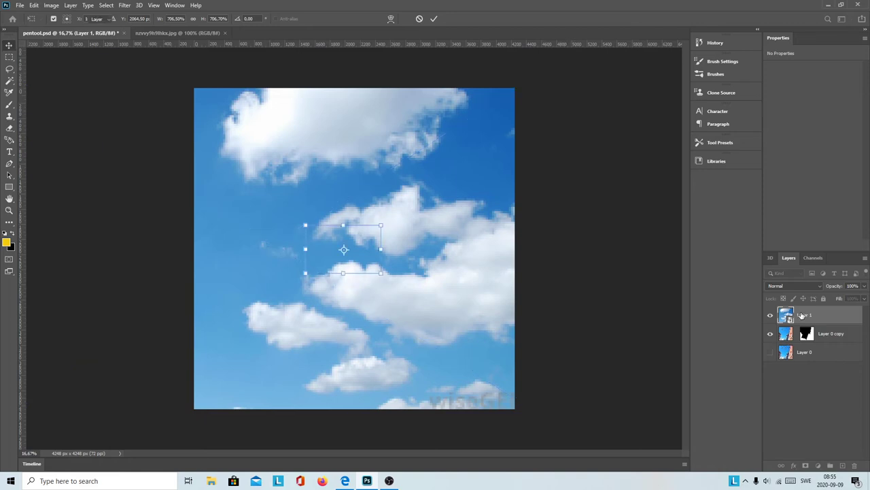
left_click_drag(801, 315, 801, 331)
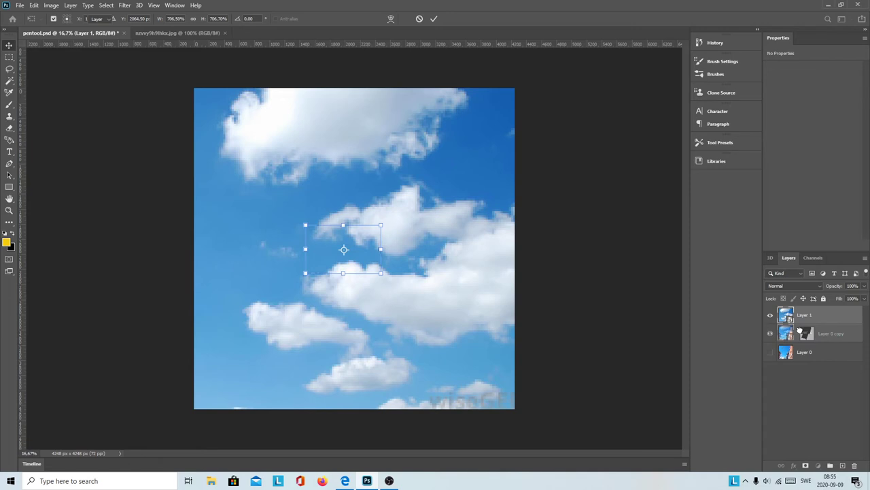
- Move Layer 1 beneath Layer 0 copy and shift the sky left behind the buildings
left_click_drag(800, 331, 805, 336)
left_click(596, 327)
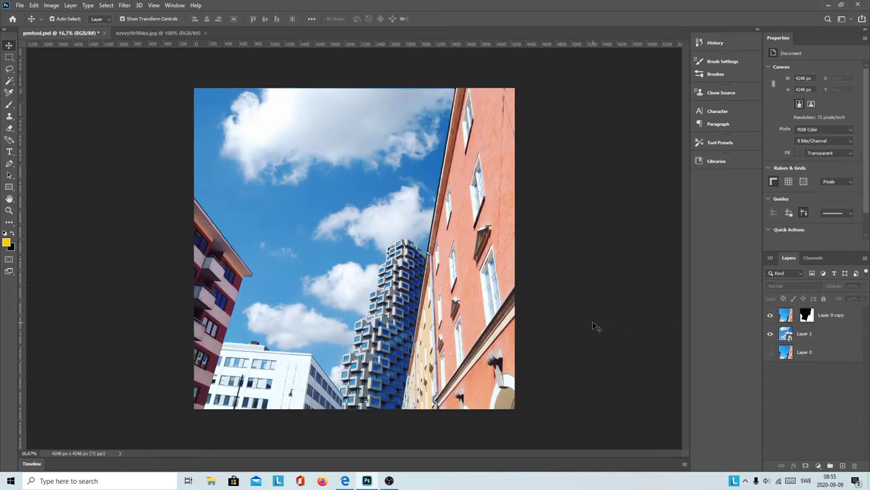
left_click(345, 157)
left_click_drag(346, 156, 294, 160)
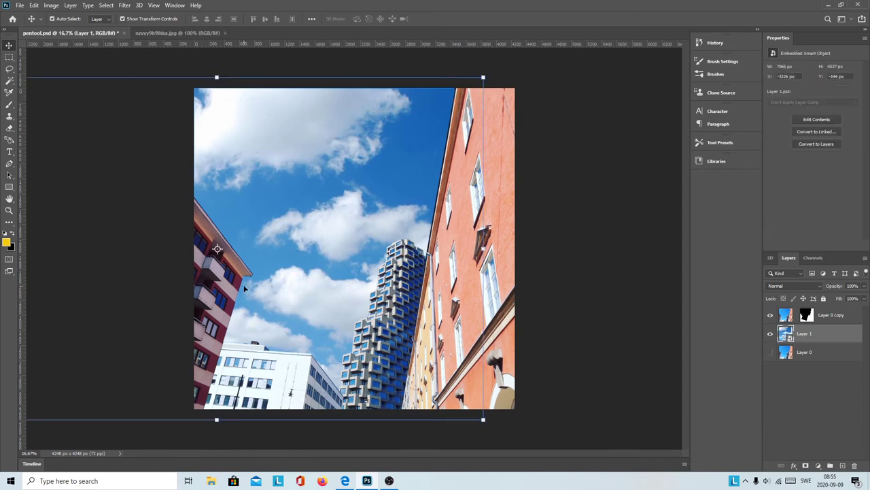
left_click(570, 313)
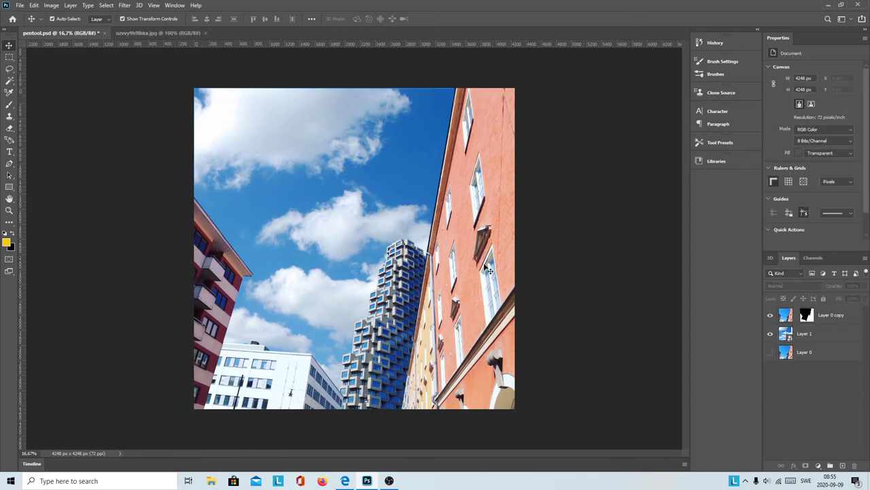
- Shift the sky layer 78 px right and 60 px down behind the buildings
left_click_drag(380, 196, 389, 197)
left_click(610, 321)
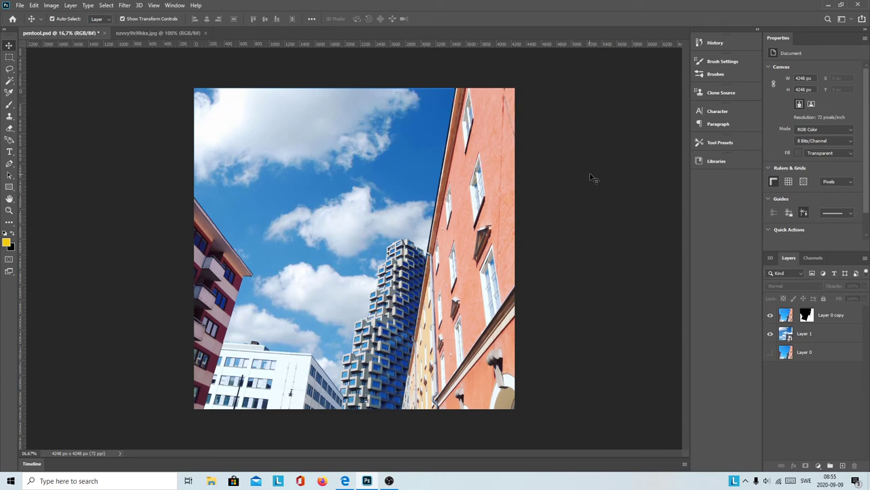
left_click(11, 59)
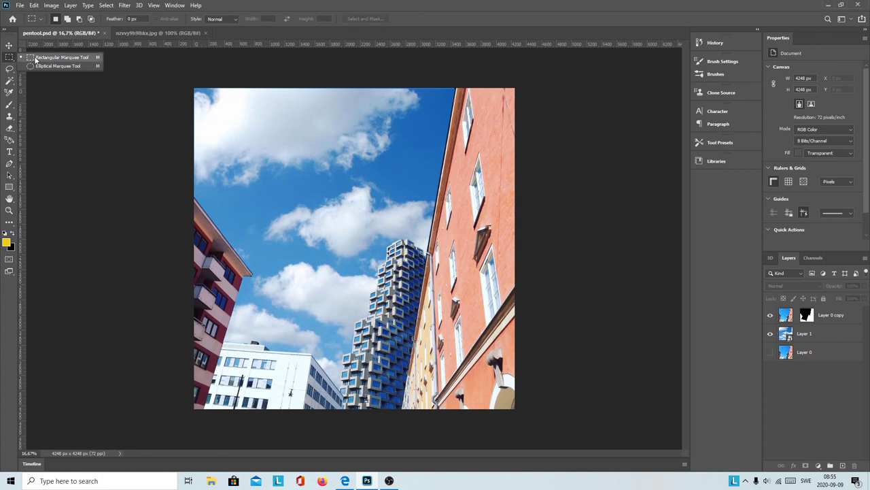
- Marquee-select the image area and crop the canvas from 4248 × 4248 to 4236 × 4230 px
left_click(35, 60)
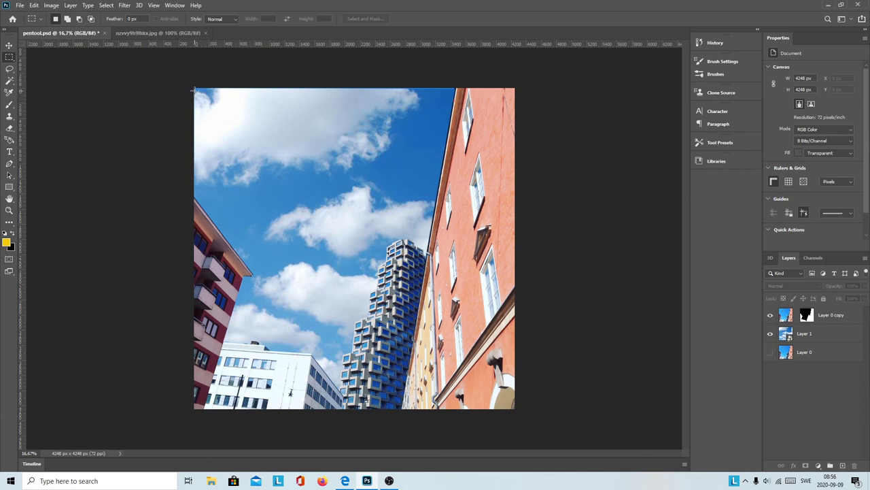
left_click_drag(194, 89, 366, 422)
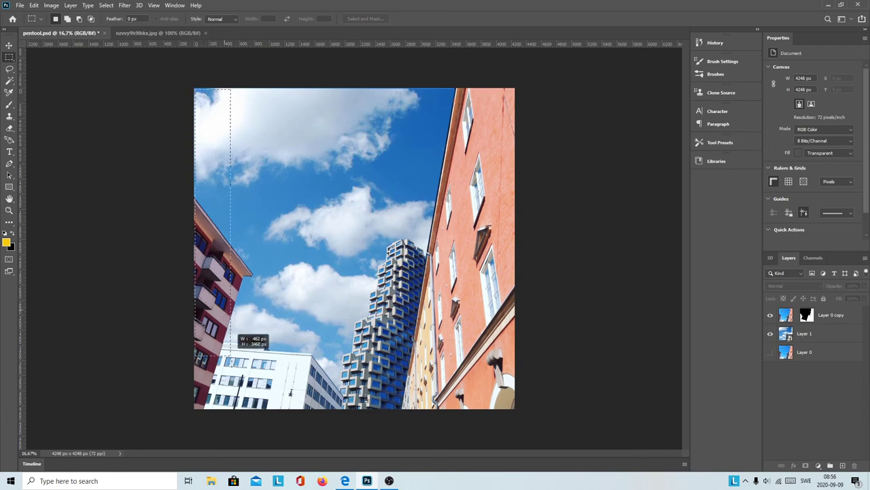
left_click_drag(366, 422, 544, 454)
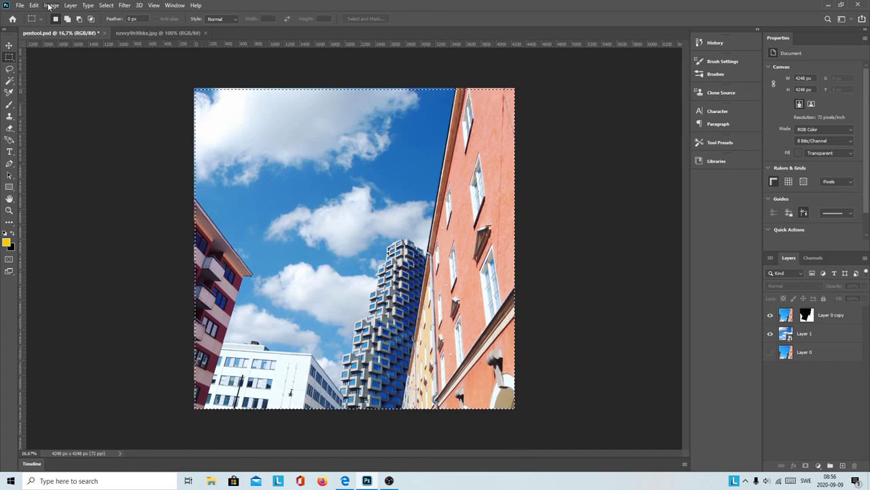
left_click(51, 5)
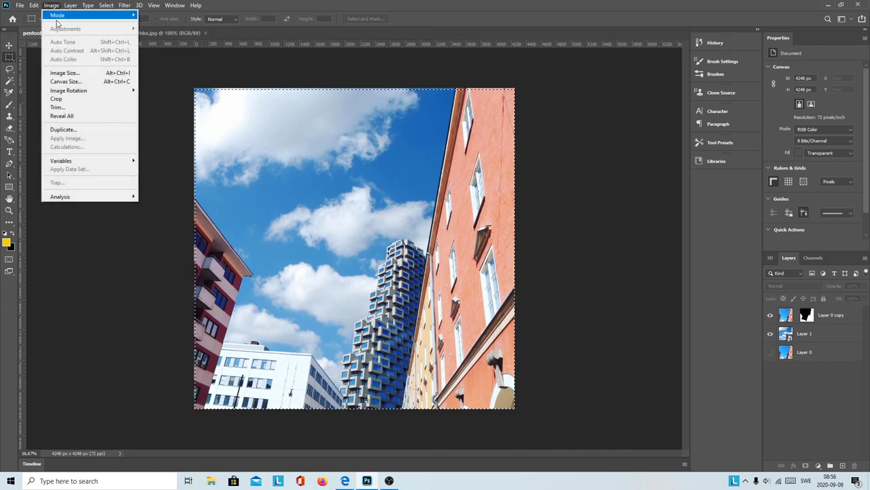
left_click(80, 101)
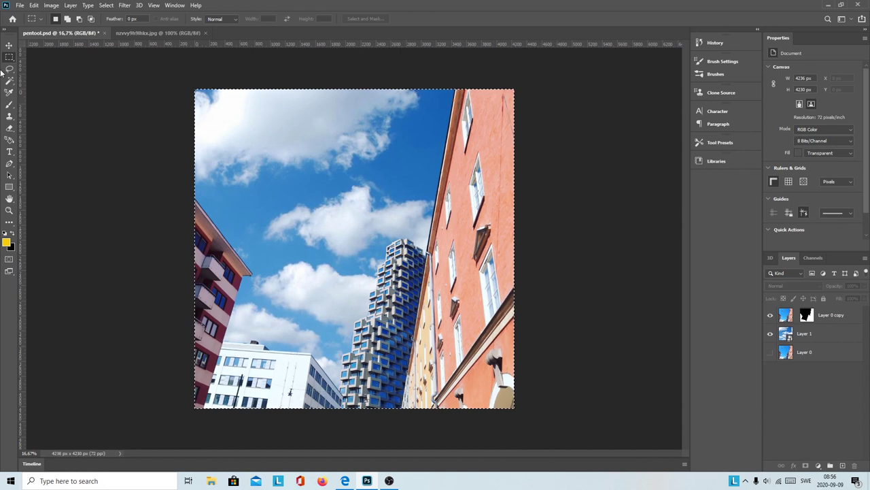
left_click(9, 44)
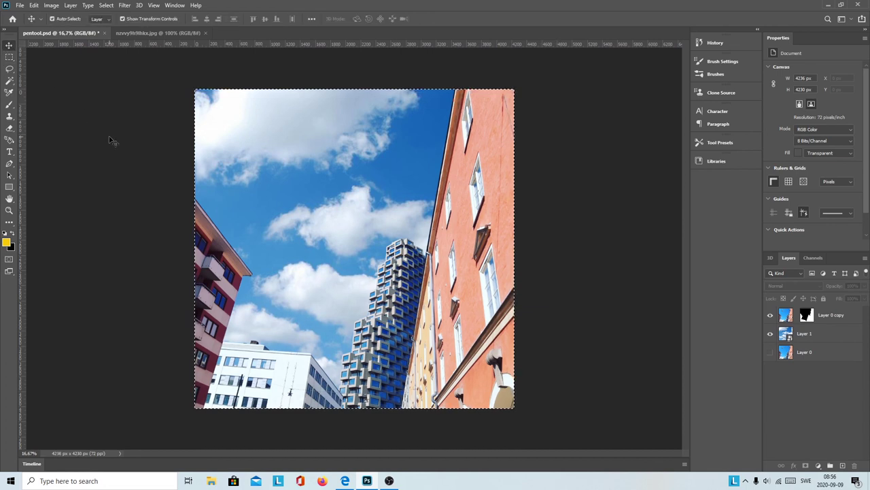
left_click(499, 267)
left_click(429, 177)
- Drop the marquee selection around the cropped 4236 × 4230 px composite with Ctrl+D
key("ctrl+d")
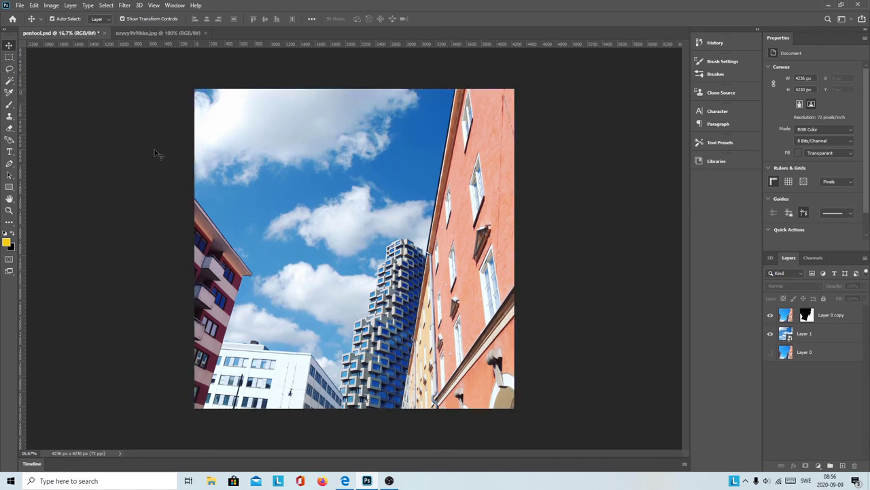